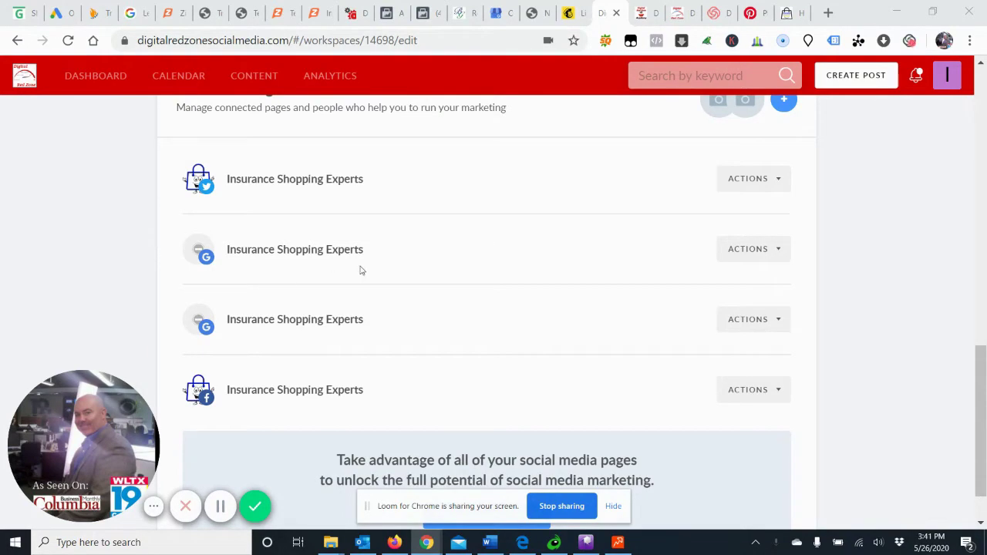
# Open Connect More Pages and scroll the list down to the Pinterest Connect option.
pyautogui.scroll(-1, 360, 270)
pyautogui.click(498, 455)
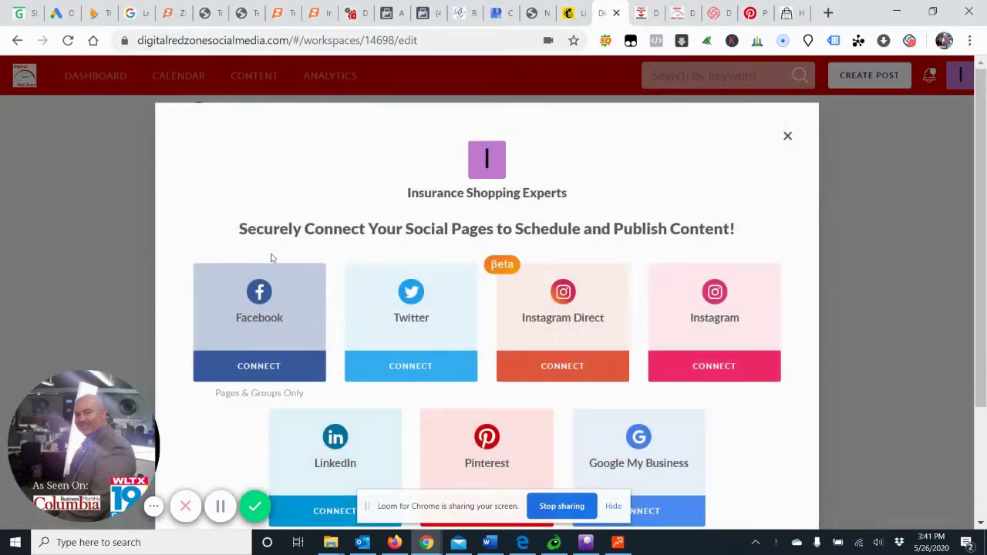
pyautogui.scroll(-2, 266, 285)
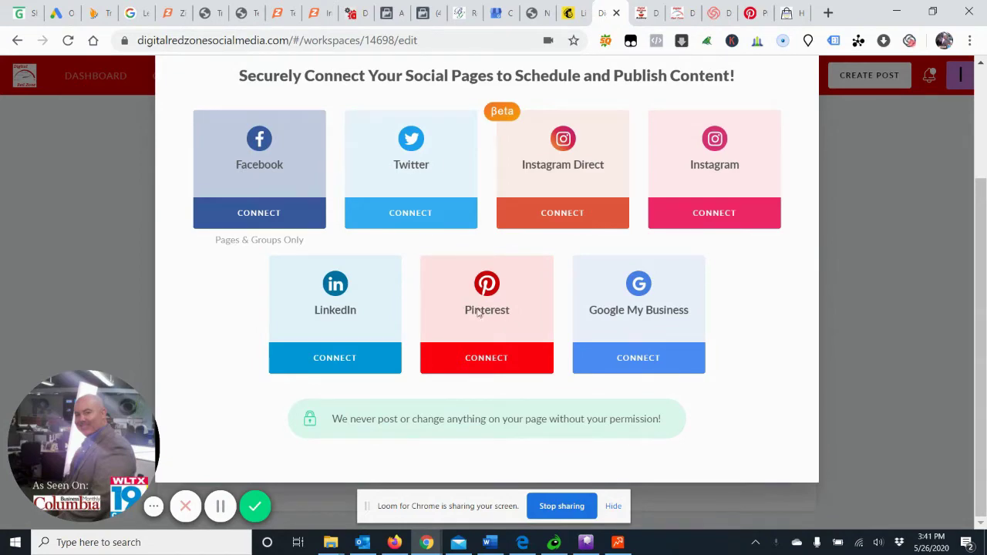
pyautogui.click(754, 14)
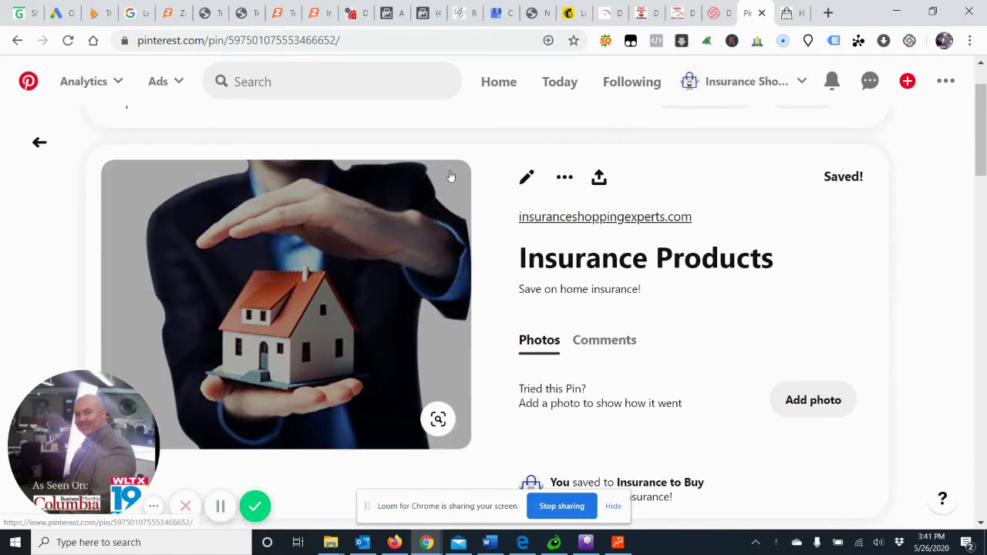
# Review the Insurance Products pin, then go back to its Insurance to Buy board.
pyautogui.scroll(-4, 347, 289)
pyautogui.scroll(4, 335, 298)
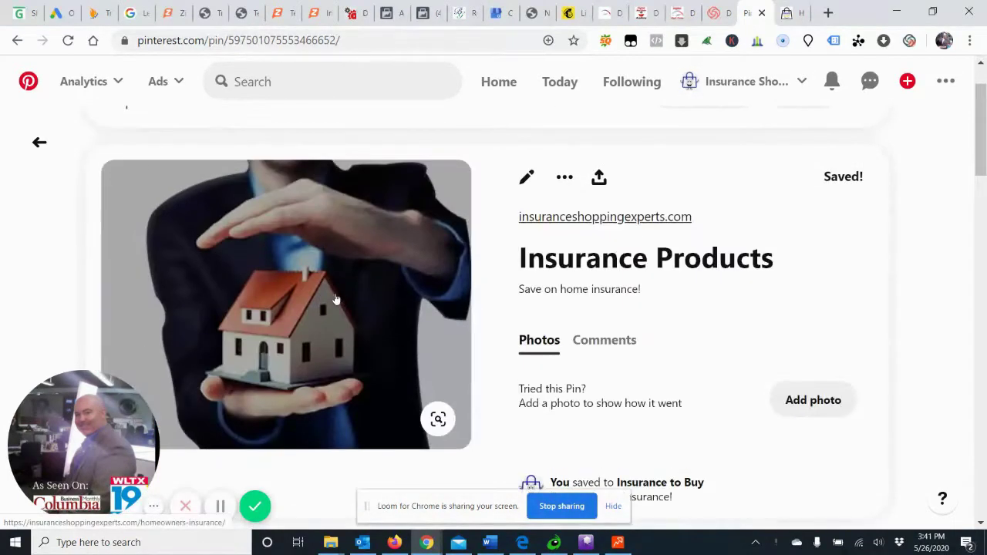
pyautogui.scroll(1, 335, 299)
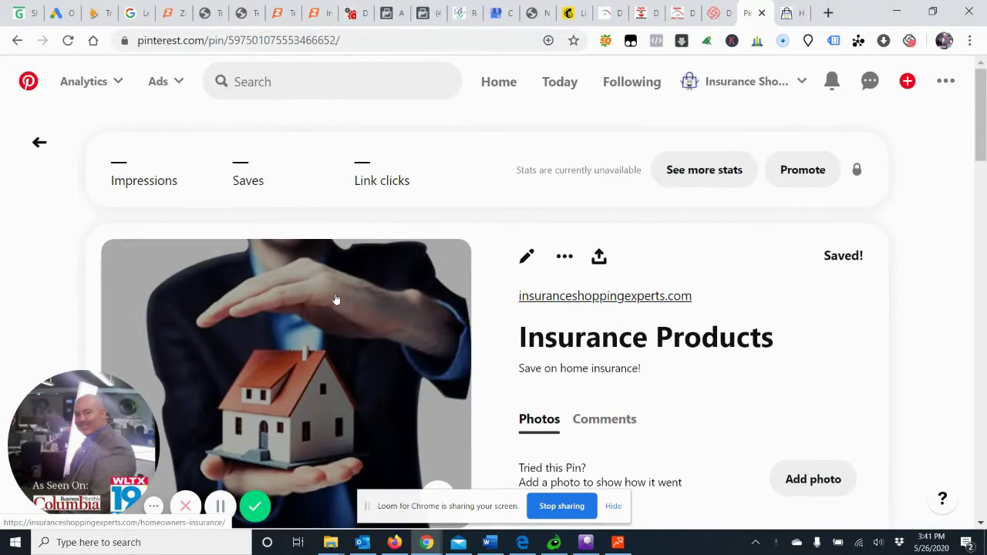
pyautogui.scroll(-1, 336, 299)
pyautogui.scroll(-2, 336, 298)
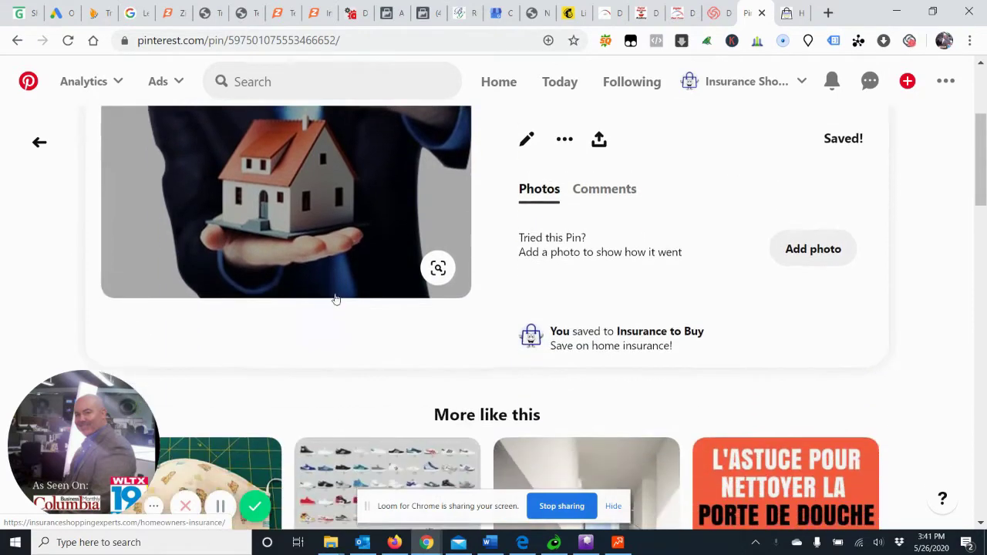
pyautogui.scroll(2, 335, 297)
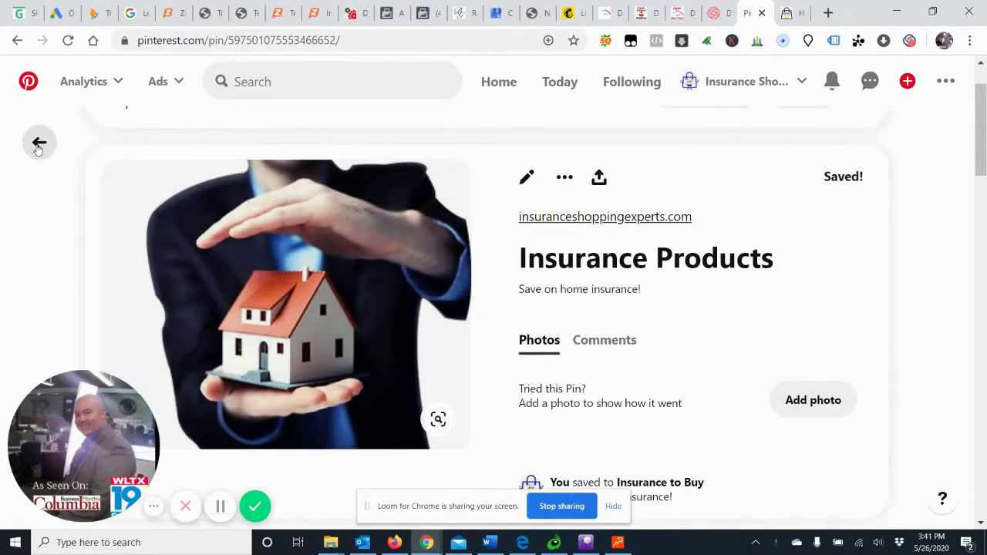
pyautogui.click(39, 142)
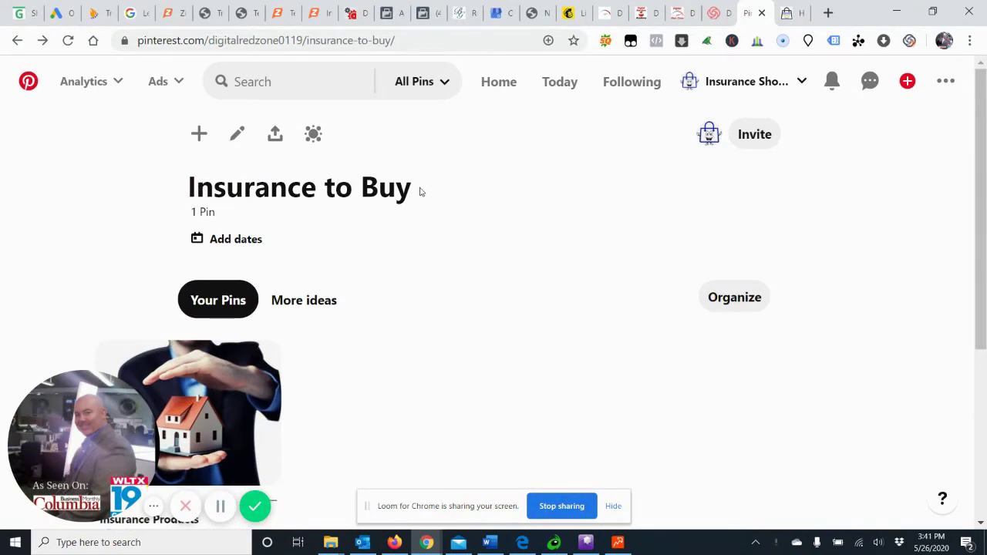
pyautogui.scroll(-1, 442, 249)
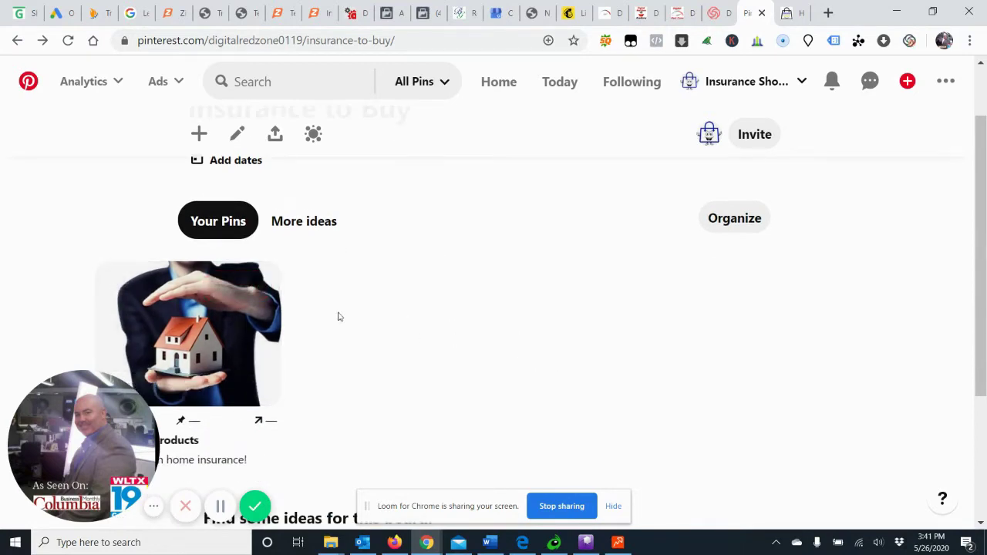
pyautogui.scroll(1, 380, 333)
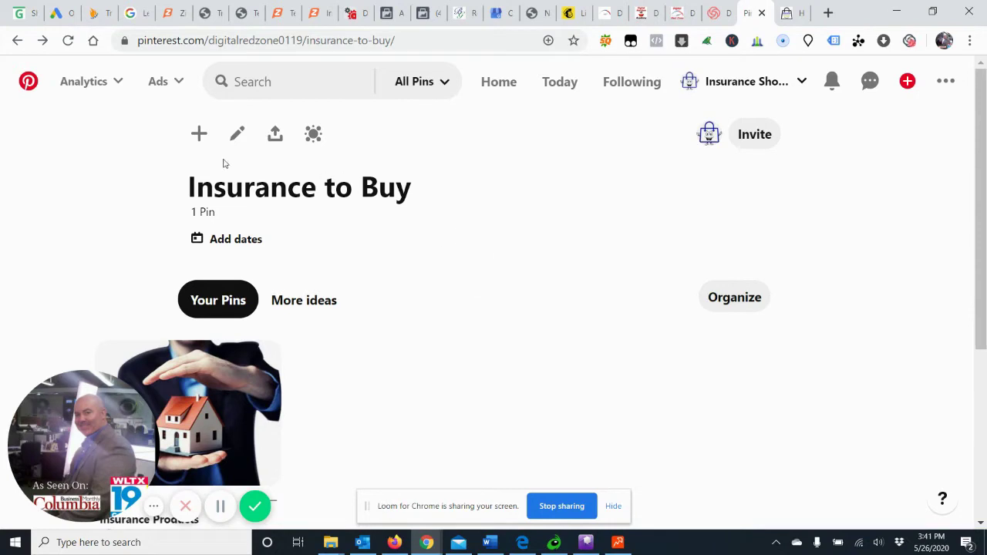
# Rename the Insurance to Buy board to 'Insurance Products To Save Money'.
pyautogui.click(237, 135)
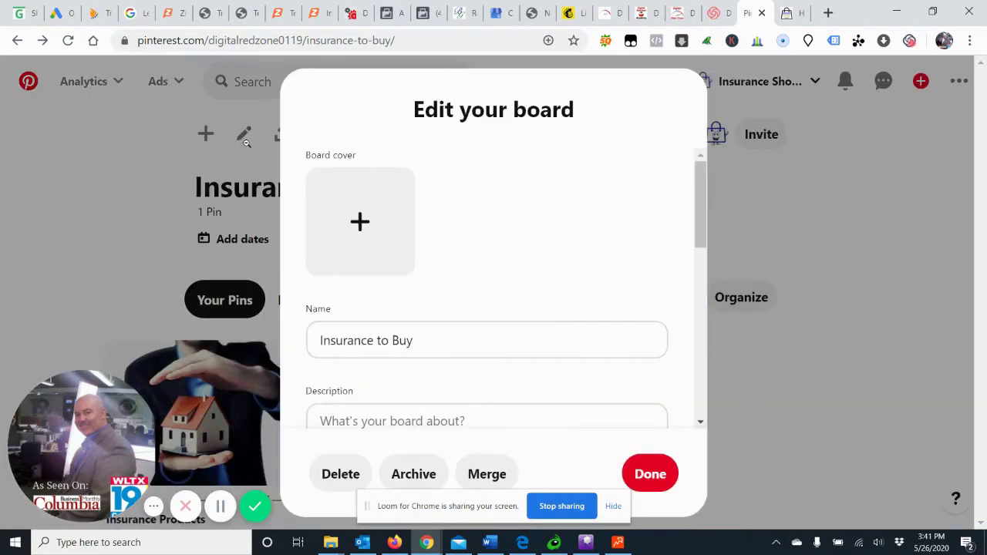
pyautogui.scroll(-1, 517, 281)
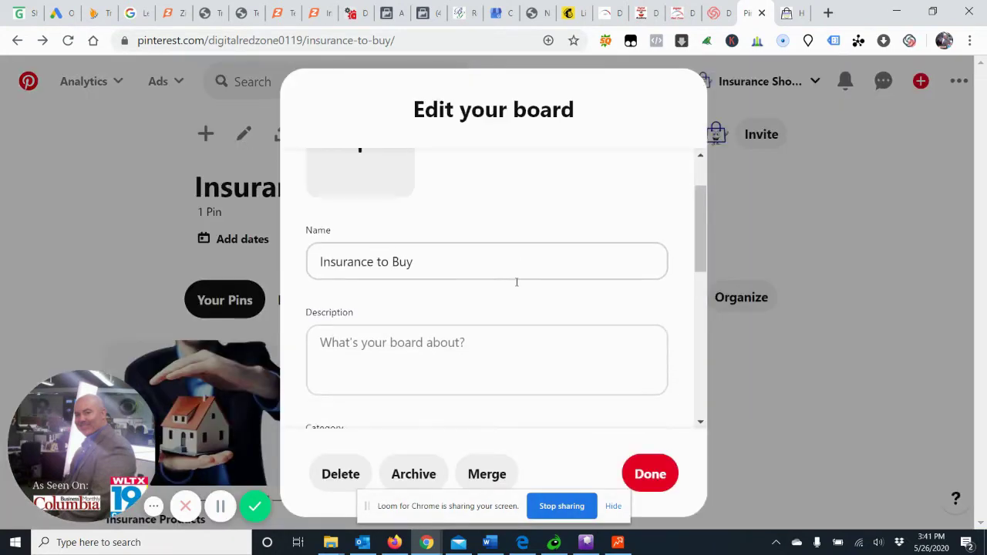
pyautogui.click(380, 264)
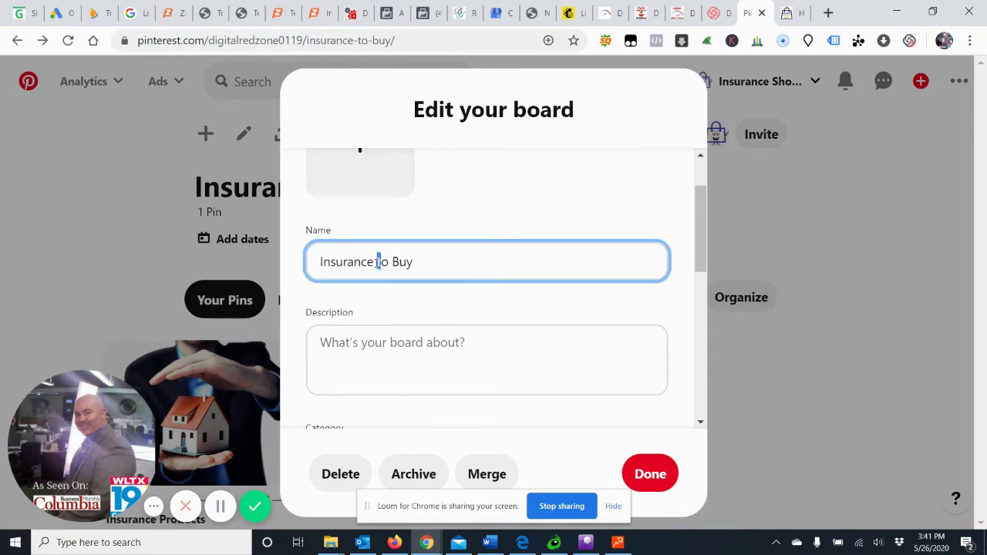
pyautogui.write('Products')
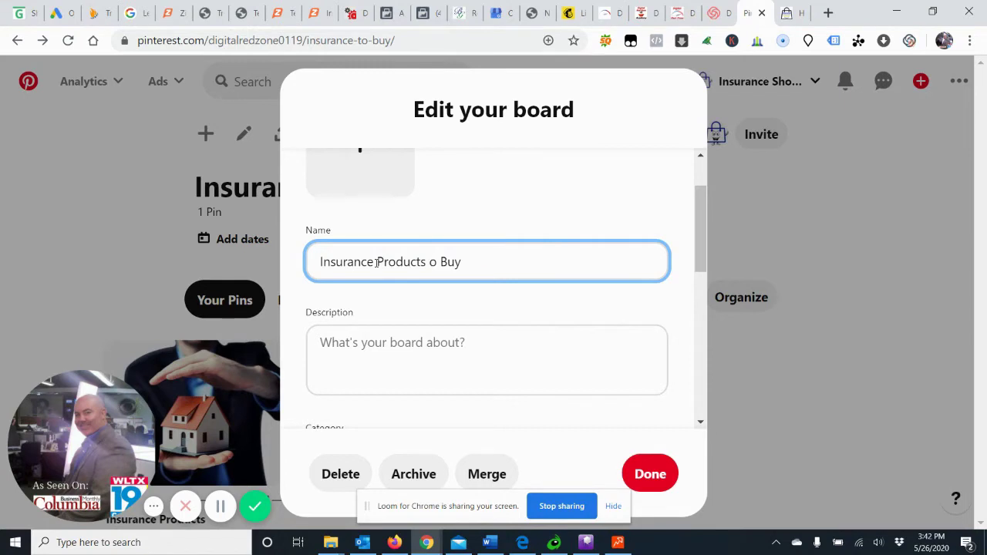
pyautogui.press('Delete')
pyautogui.press('Delete')
pyautogui.press('Delete')
pyautogui.press('Delete')
pyautogui.press('Delete')
pyautogui.write('To Save Money')
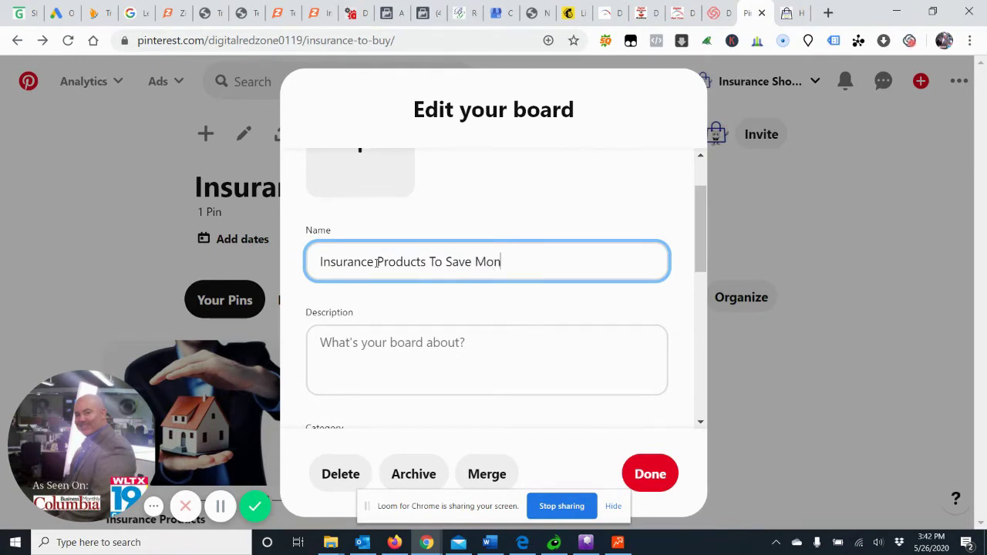
# Give the board the description 'See the insurance products we shop for to save you money and time'.
pyautogui.click(370, 353)
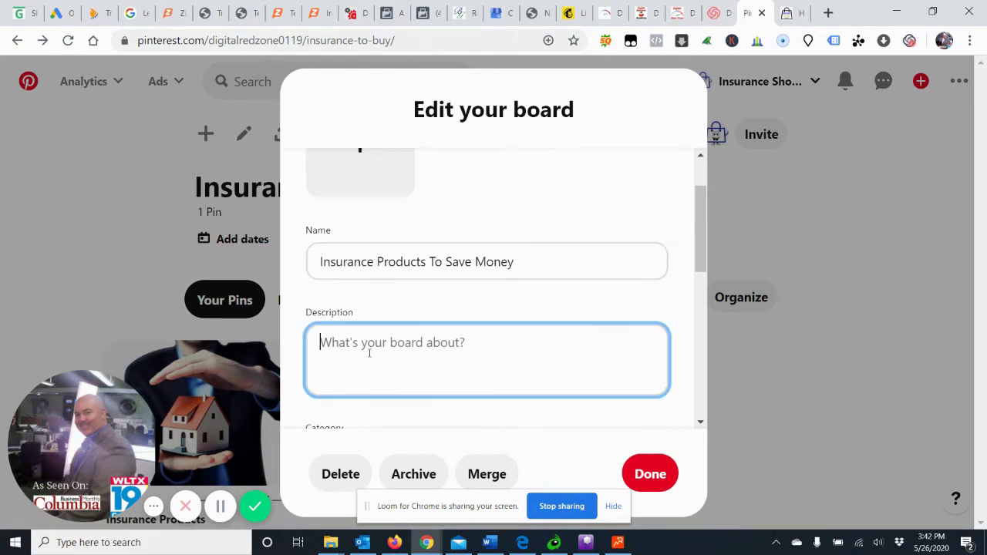
pyautogui.write('See ')
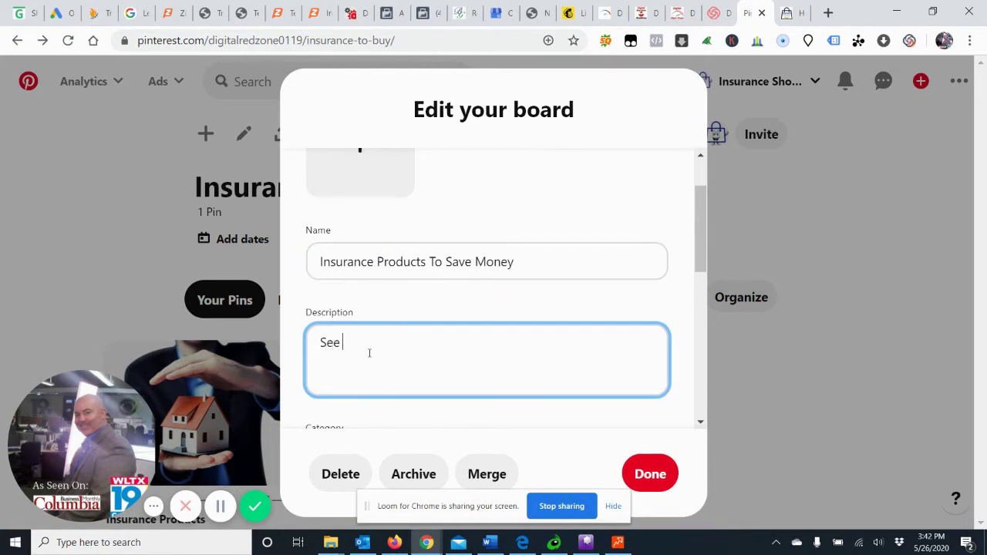
pyautogui.write('the insurance products ')
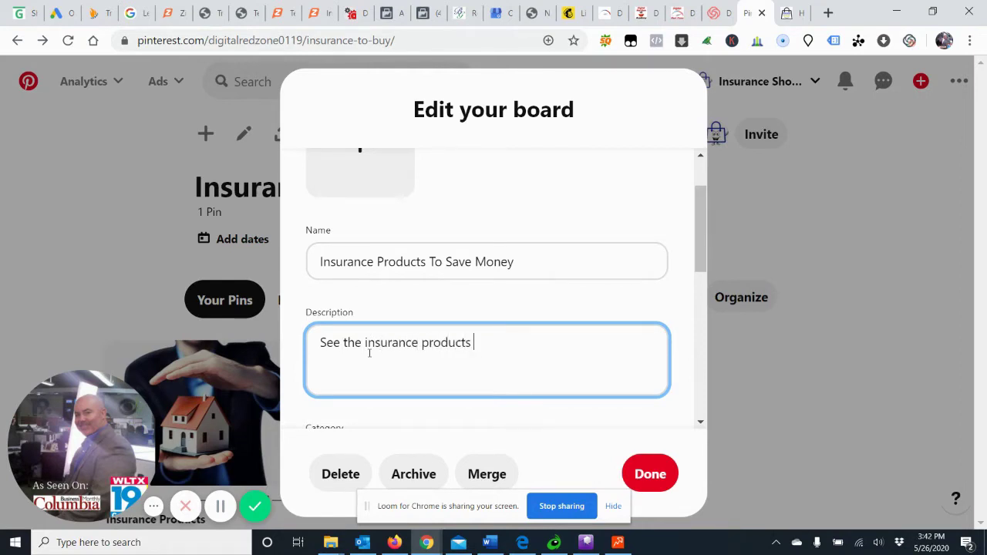
pyautogui.write('we use')
pyautogui.press('BackSpace')
pyautogui.press('BackSpace')
pyautogui.press('BackSpace')
pyautogui.press('BackSpace')
pyautogui.write('shop for to sa')
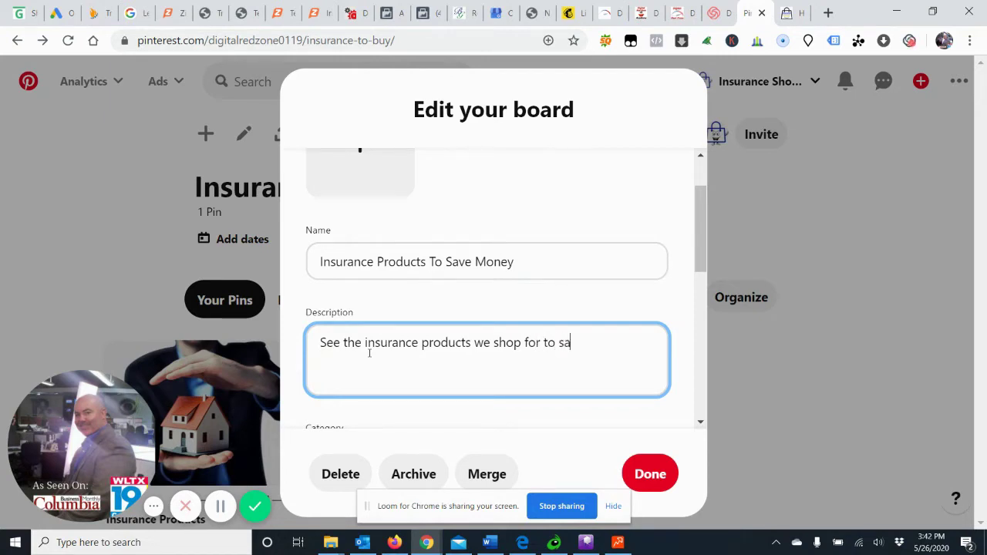
pyautogui.write('ve you money and time.')
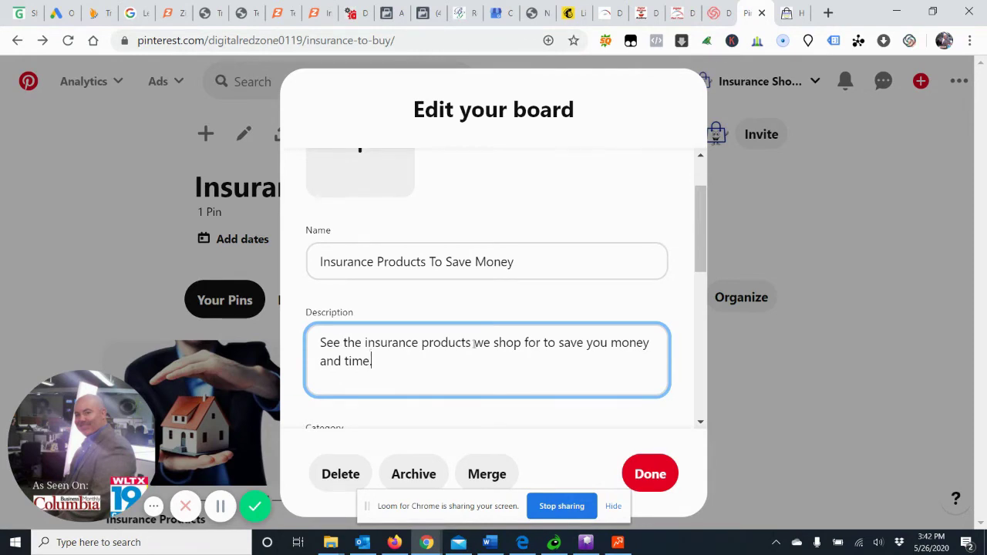
# Set the board's category to Other.
pyautogui.scroll(-2, 562, 409)
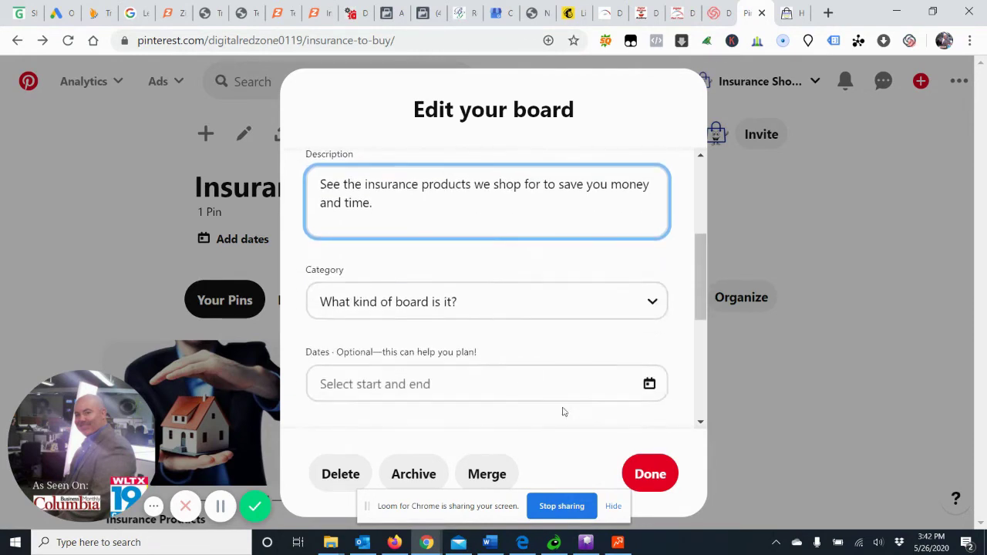
pyautogui.click(548, 312)
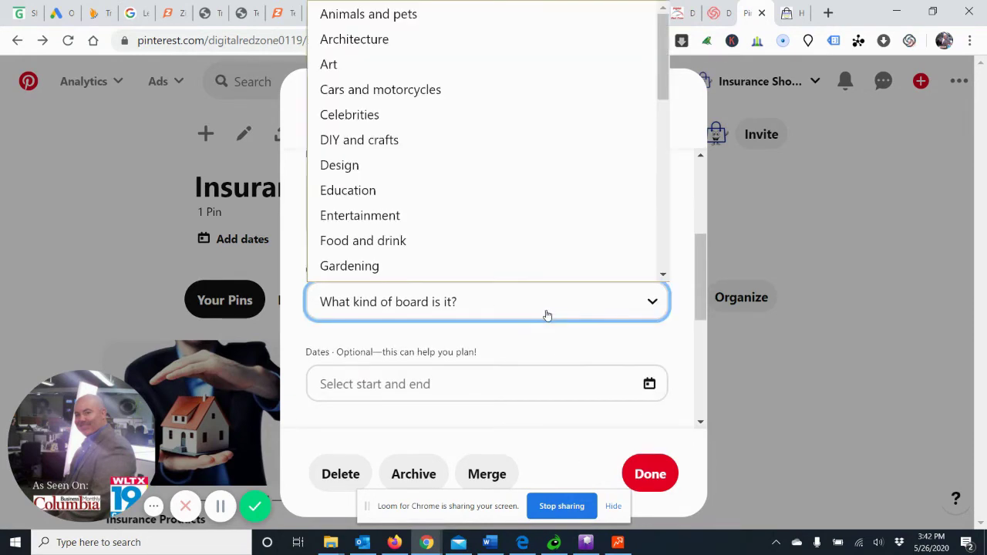
pyautogui.scroll(-1, 528, 192)
pyautogui.scroll(1, 527, 192)
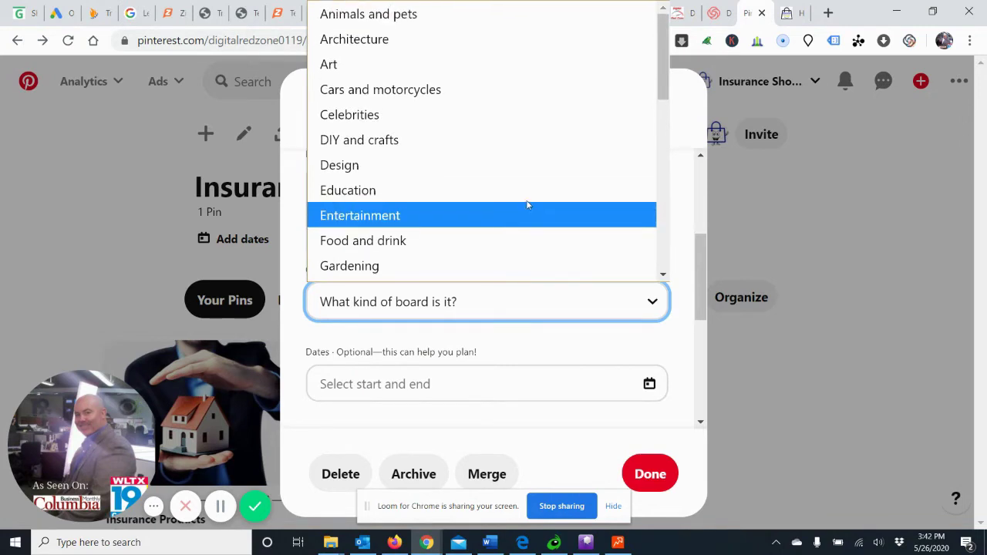
pyautogui.scroll(-3, 527, 200)
pyautogui.scroll(-2, 527, 205)
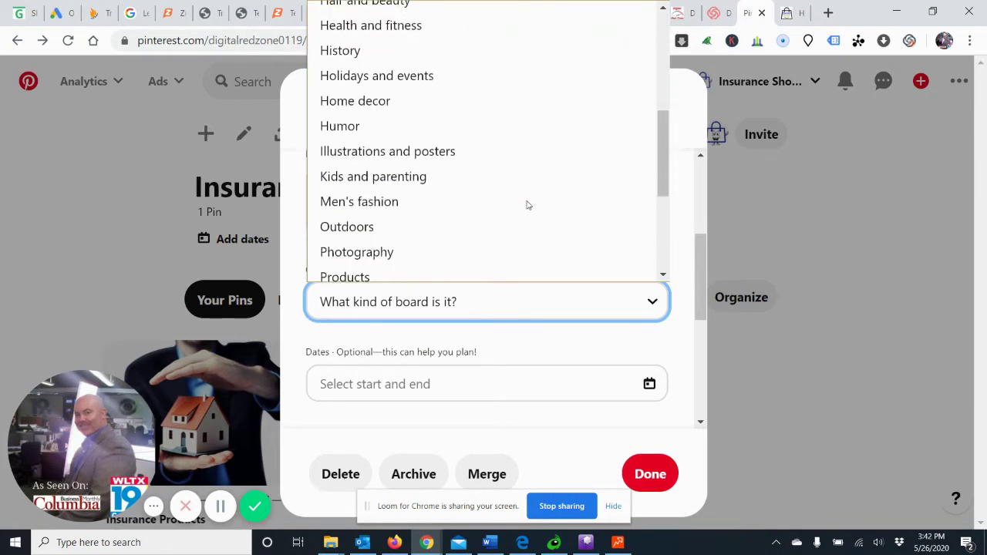
pyautogui.scroll(-2, 527, 205)
pyautogui.scroll(-1, 527, 205)
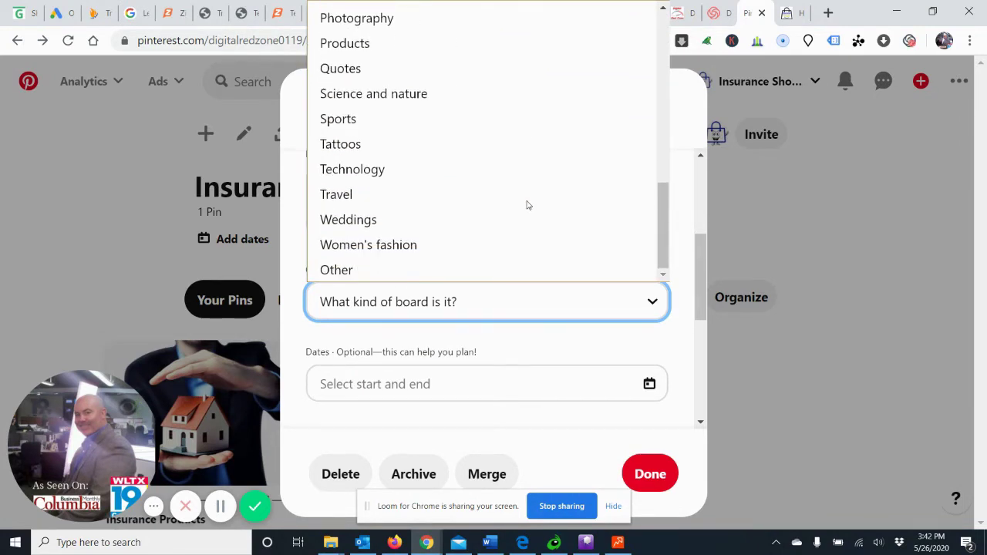
pyautogui.click(457, 264)
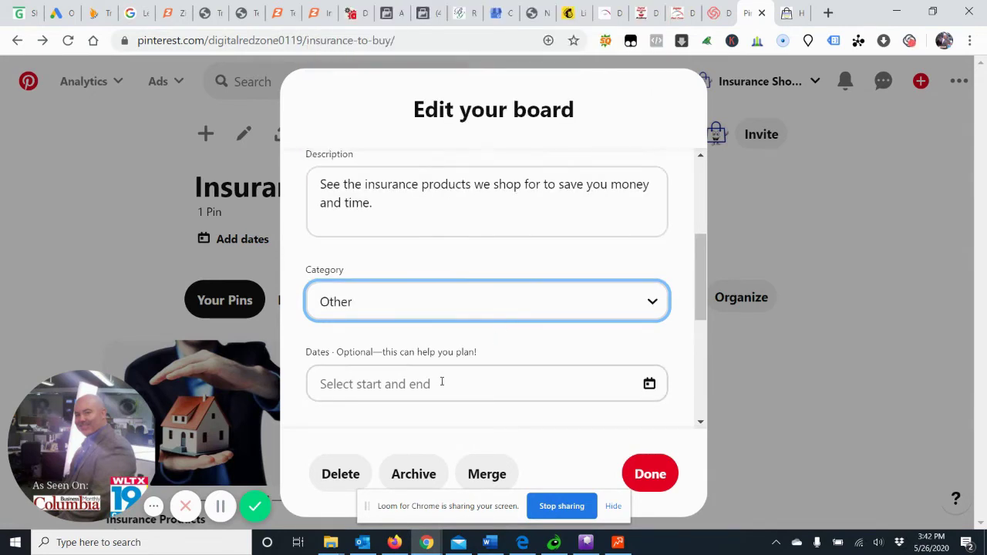
# Save the board edits with Done and confirm the saved description.
pyautogui.scroll(-3, 466, 374)
pyautogui.scroll(-1, 539, 346)
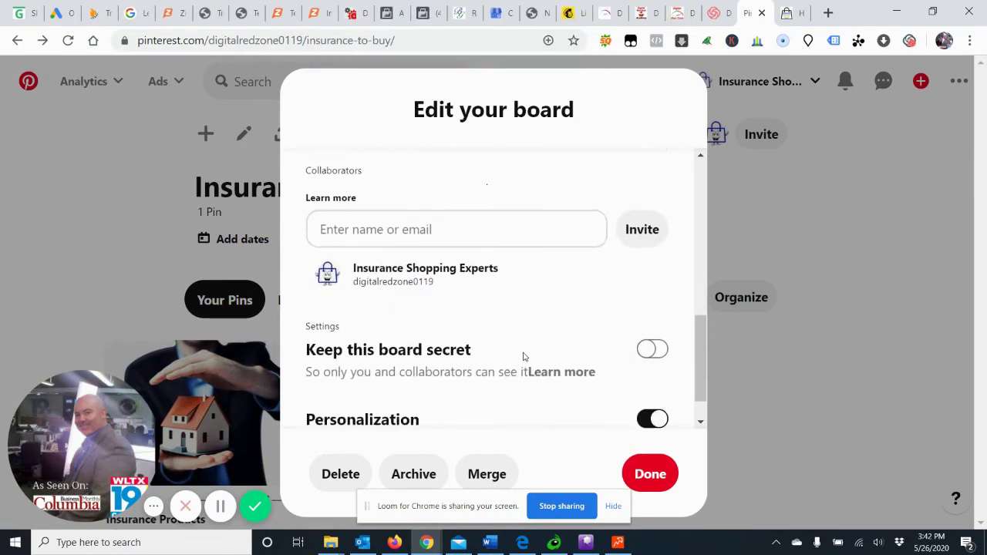
pyautogui.click(650, 474)
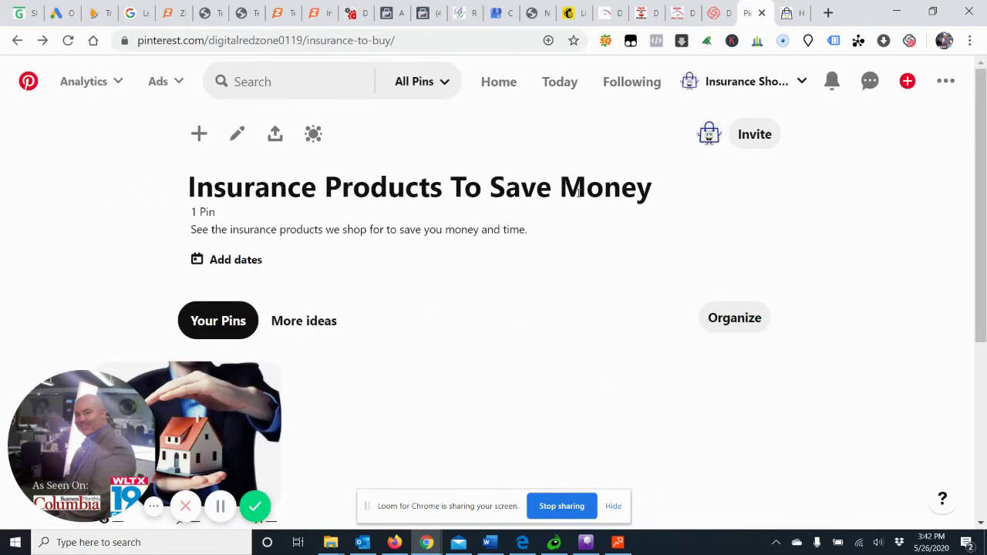
pyautogui.scroll(-2, 137, 275)
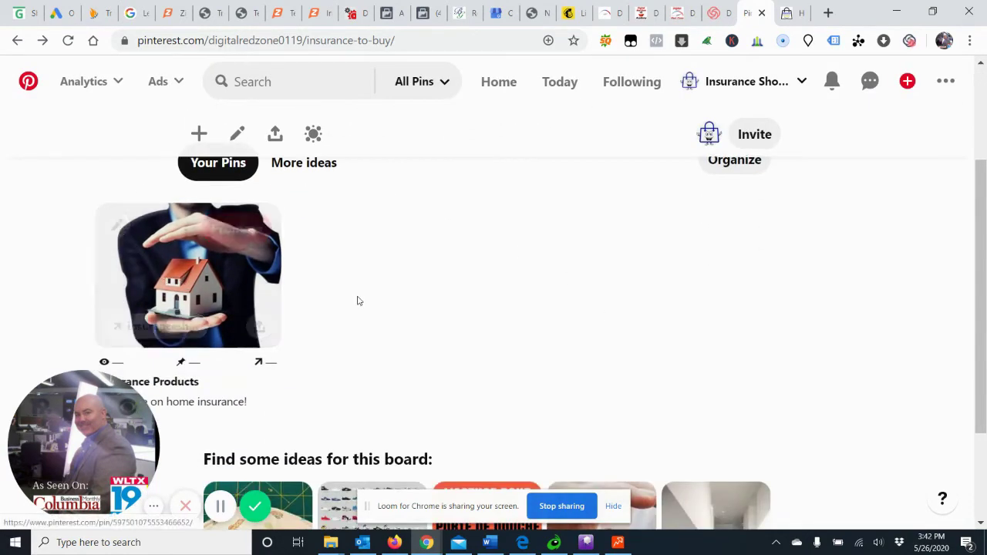
pyautogui.scroll(1, 308, 278)
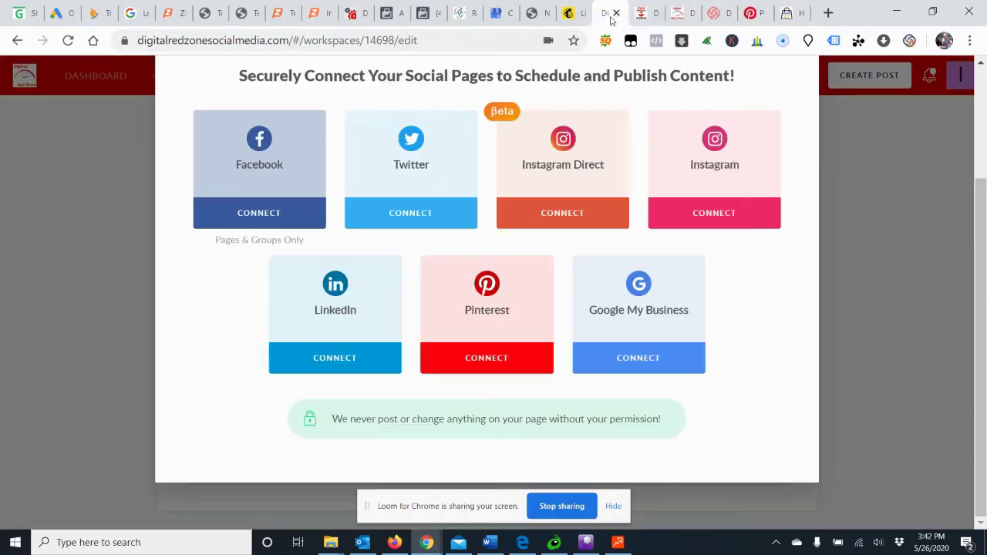
pyautogui.click(605, 13)
# Start the Pinterest connection and approve the app's permission request for the Pinterest account.
pyautogui.click(485, 358)
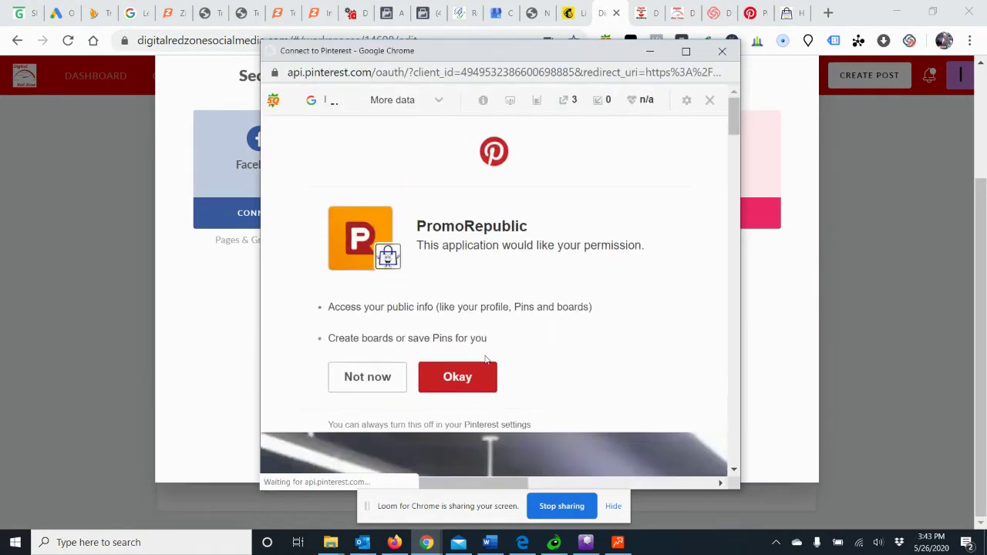
pyautogui.moveTo(314, 350)
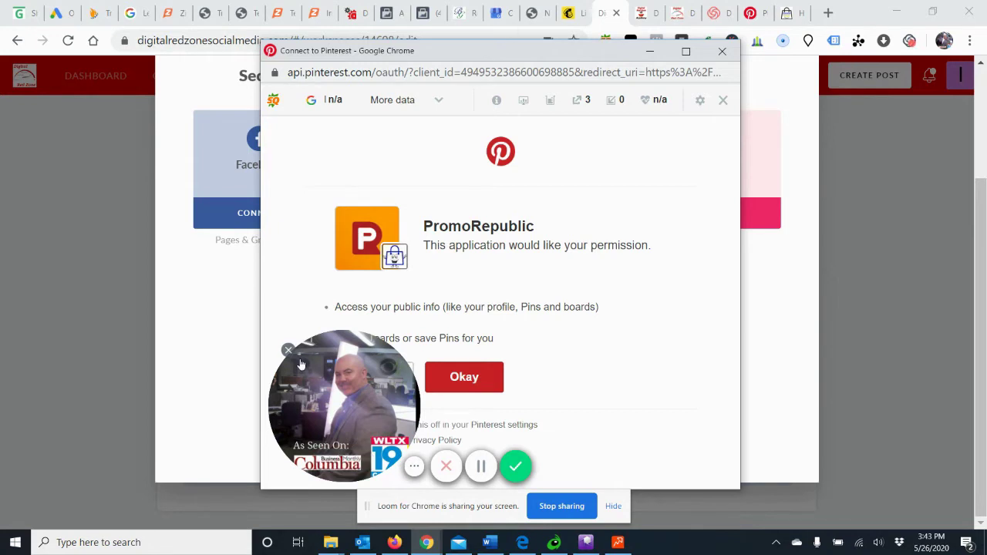
pyautogui.moveTo(314, 350); pyautogui.dragTo(764, 142)
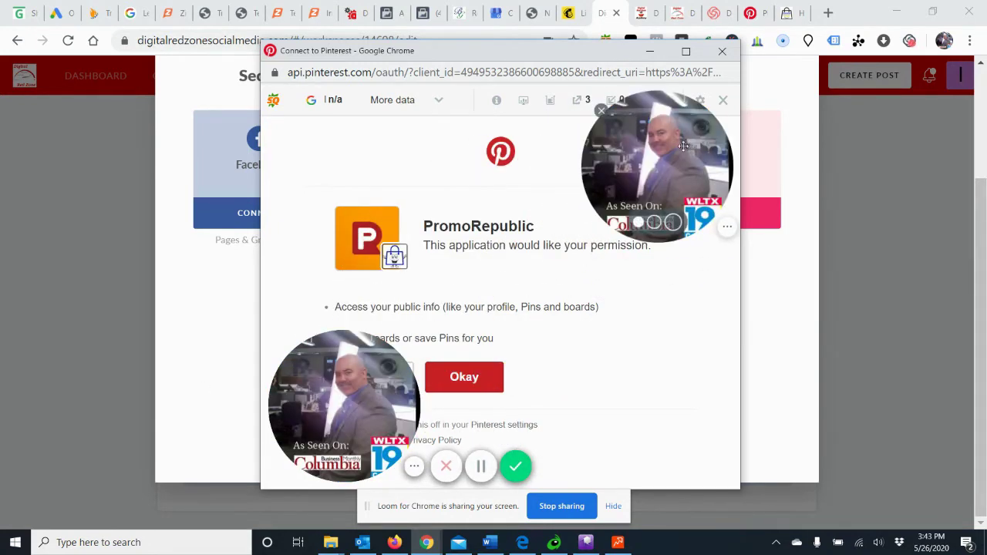
pyautogui.click(602, 112)
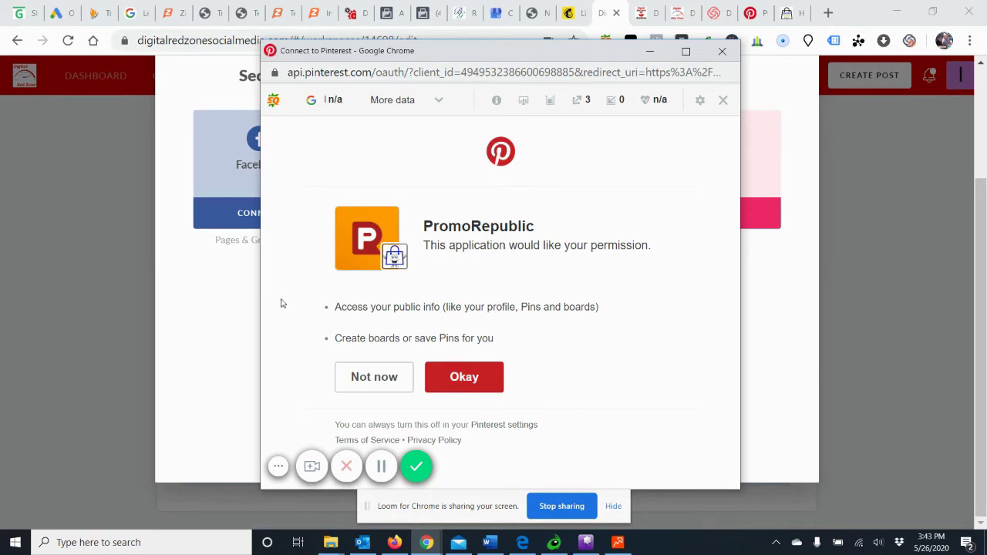
pyautogui.click(456, 385)
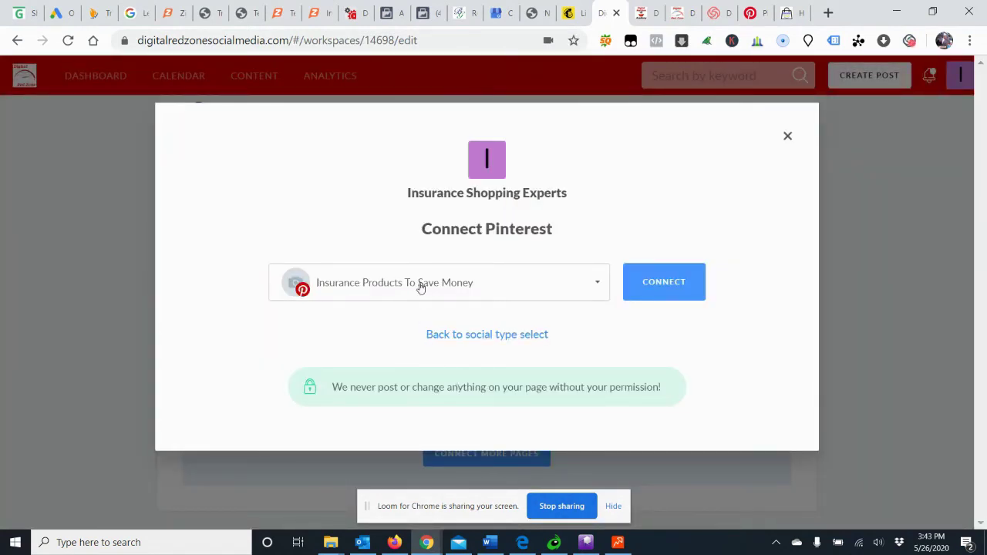
# Choose the 'Insurance Products To Save Money' board and connect it with timezone America/New_York.
pyautogui.click(420, 287)
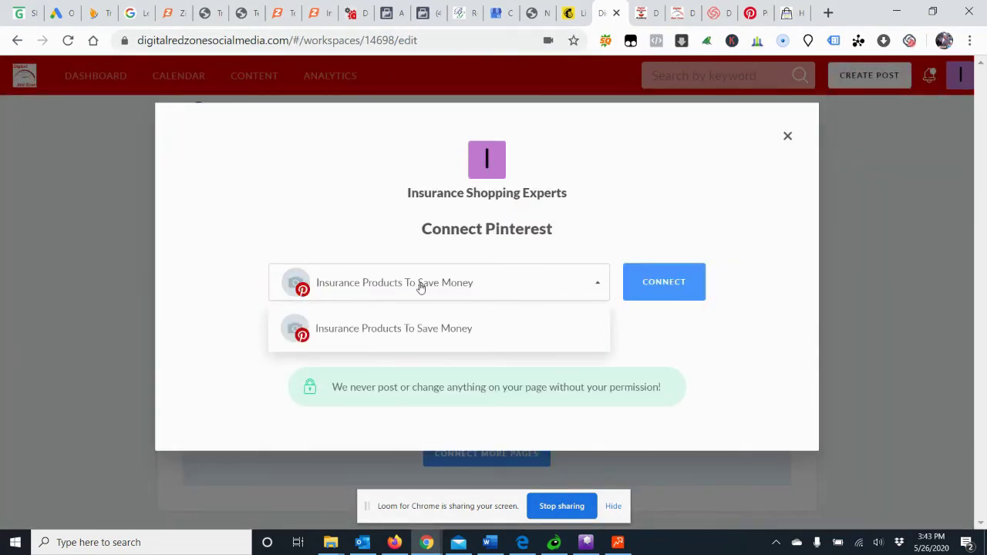
pyautogui.click(420, 287)
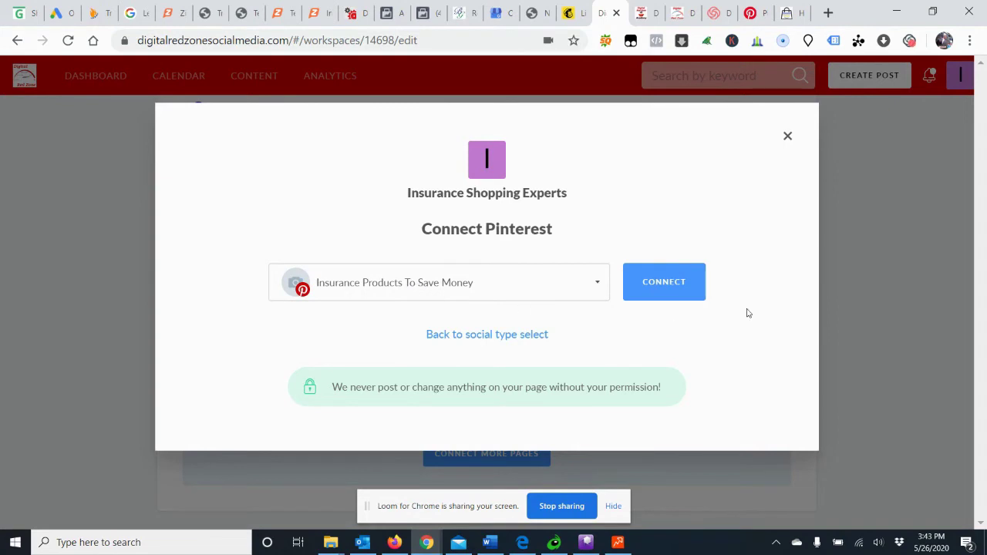
pyautogui.click(665, 283)
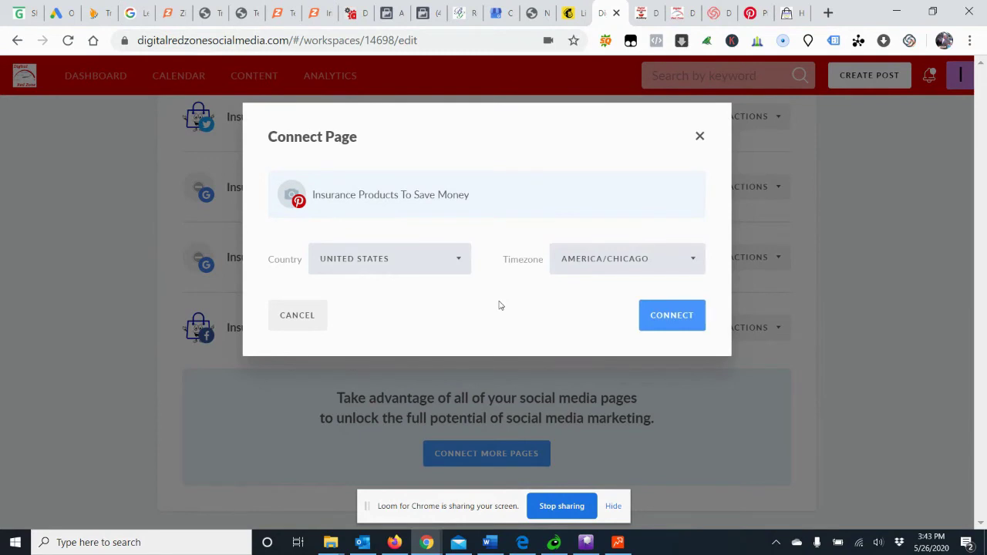
pyautogui.click(628, 268)
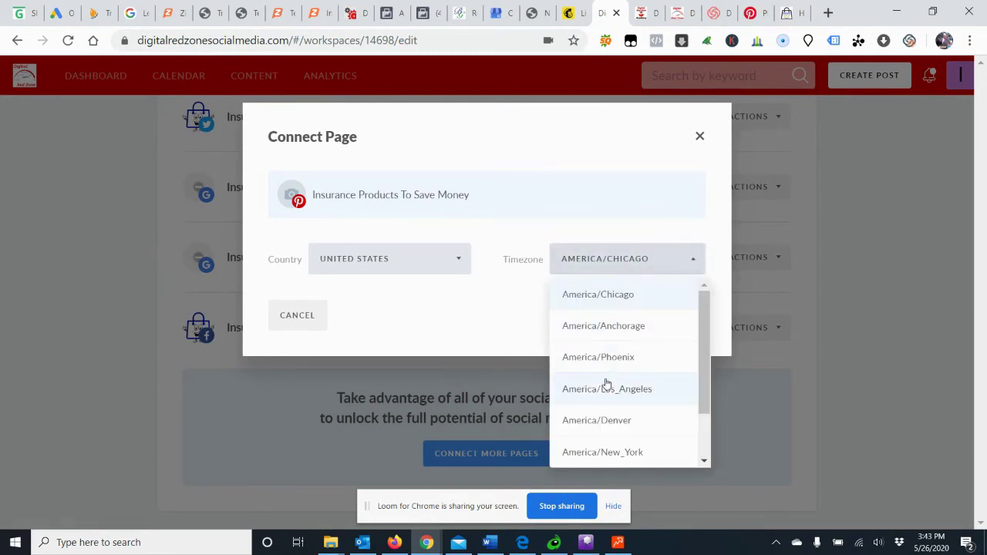
pyautogui.scroll(-2, 606, 383)
pyautogui.click(607, 387)
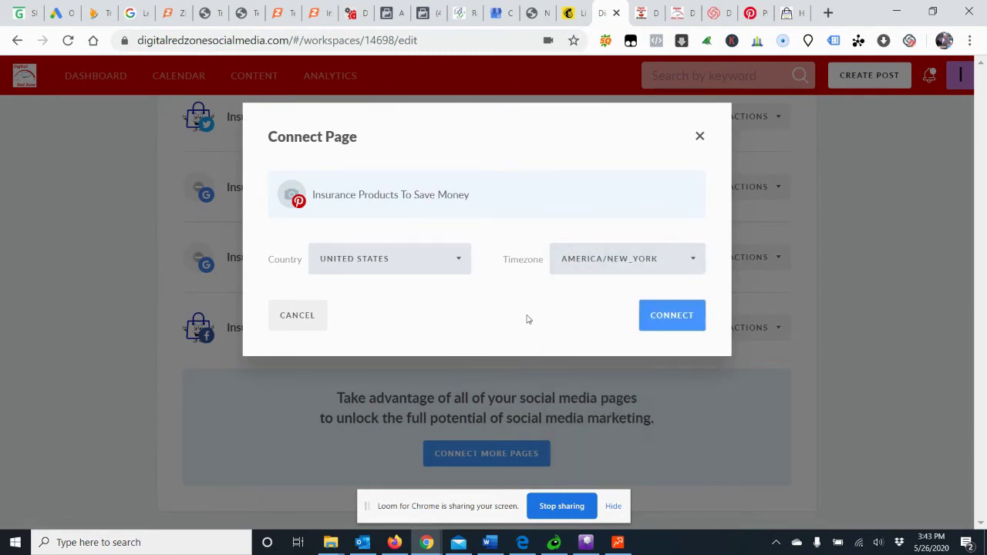
pyautogui.click(659, 329)
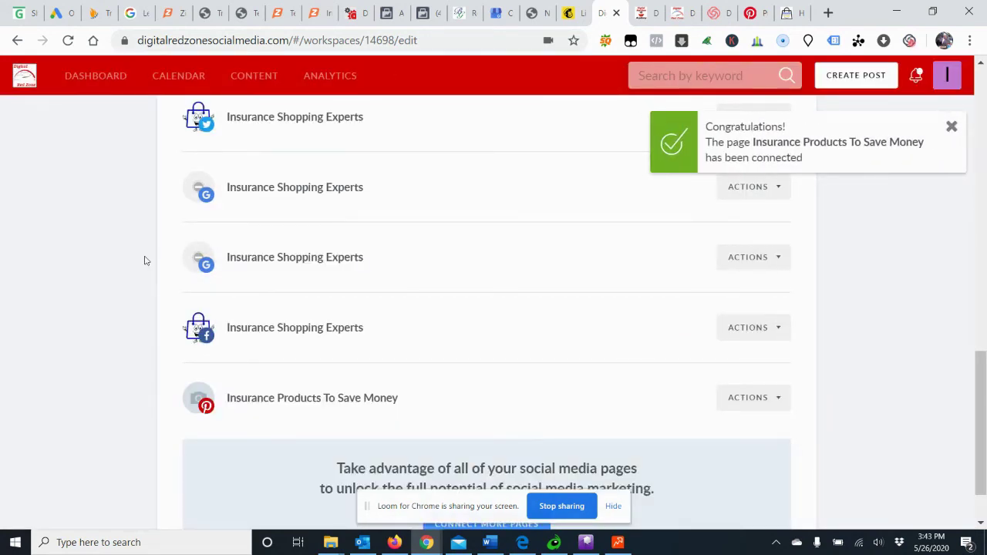
# Check the Connected Pages & Teammates list, then return to the Pinterest board.
pyautogui.scroll(1, 139, 324)
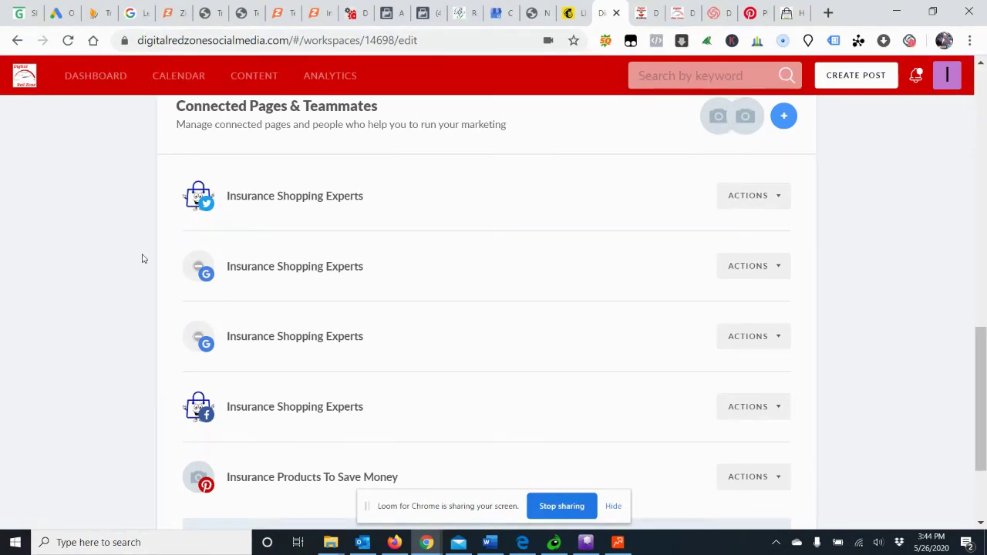
pyautogui.click(754, 13)
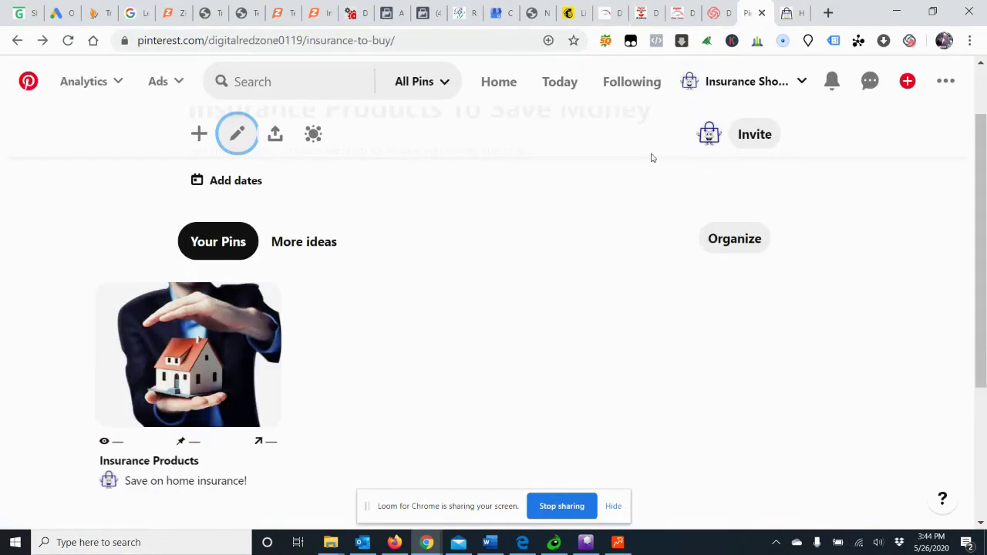
# Open Edit settings and scroll through the profile's display name, about text and address fields.
pyautogui.click(947, 81)
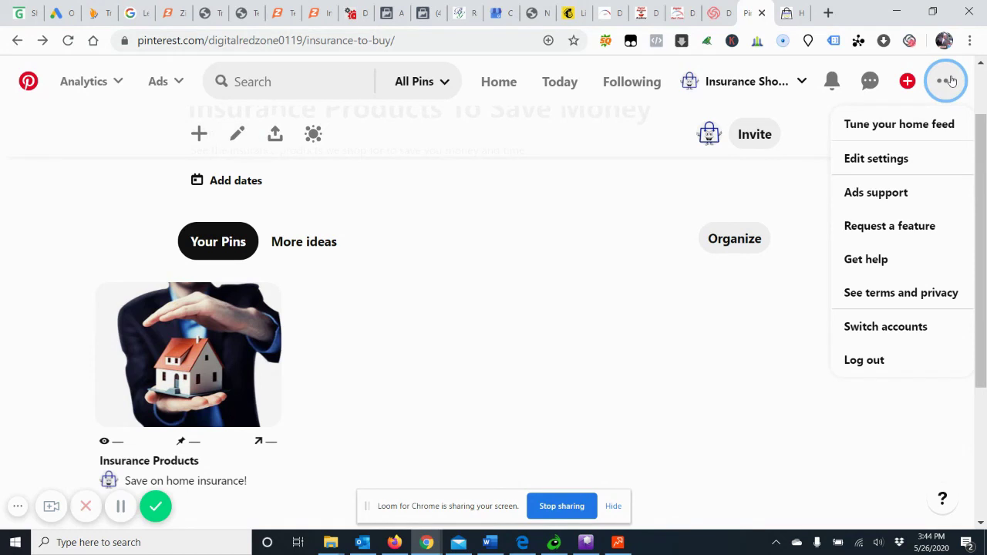
pyautogui.click(873, 158)
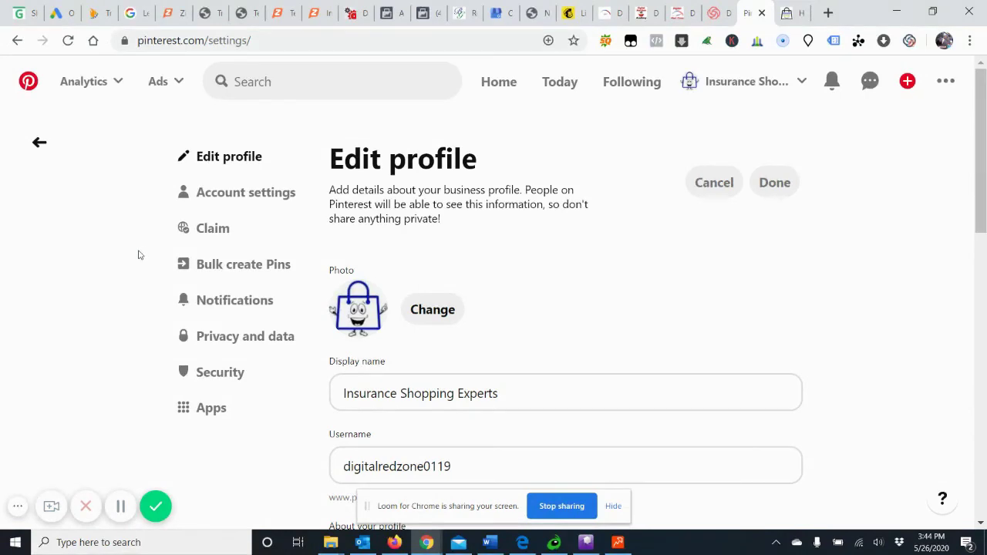
pyautogui.scroll(-6, 139, 254)
pyautogui.scroll(4, 139, 254)
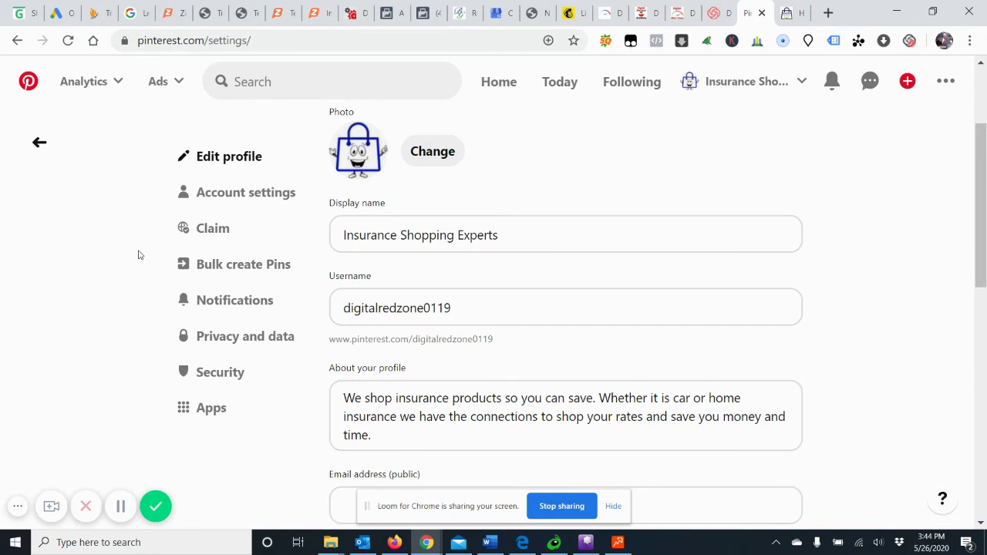
pyautogui.scroll(-5, 139, 255)
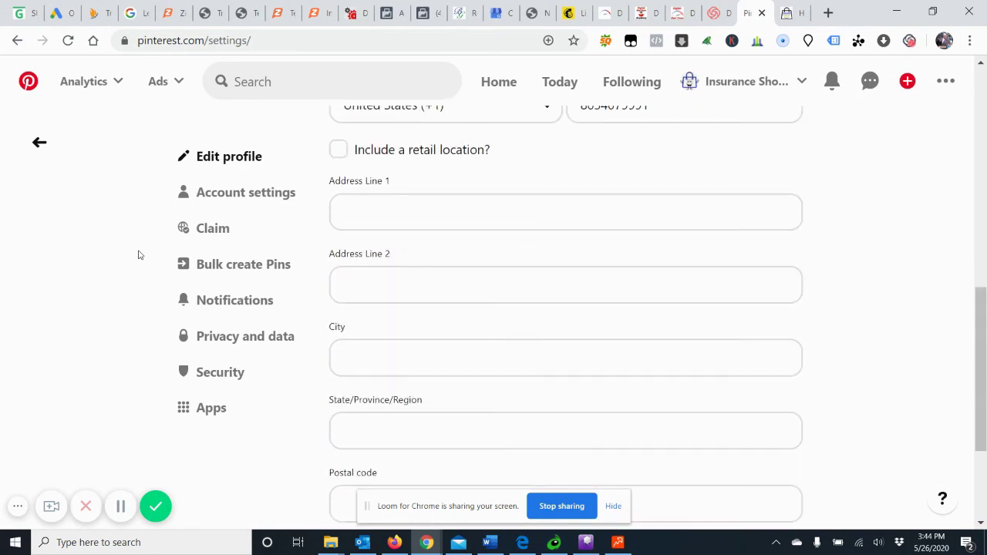